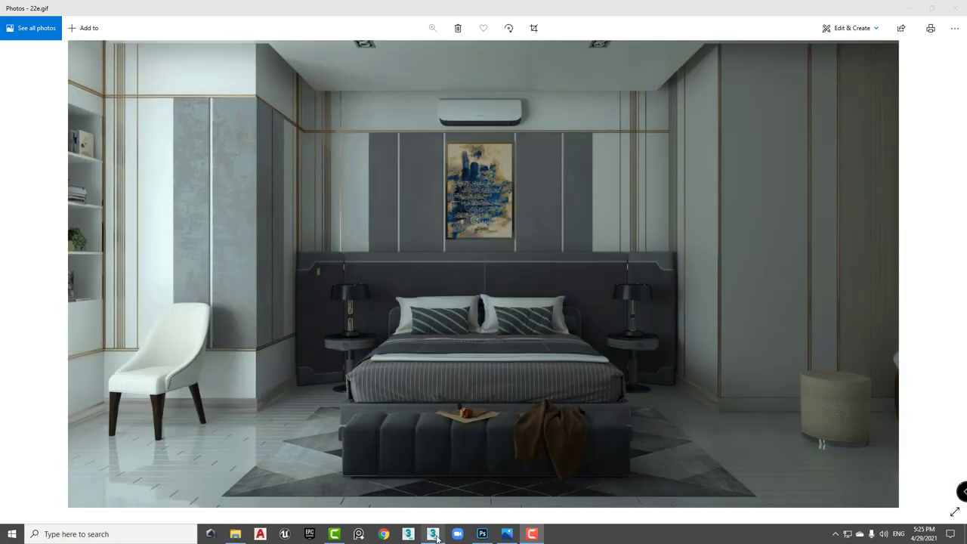
In the V-Ray LightMix, solo CoronaLight019, then ARTELAMP spot011, then CoronaLight018.
{"action": "left_click", "coordinate": [433, 533]}
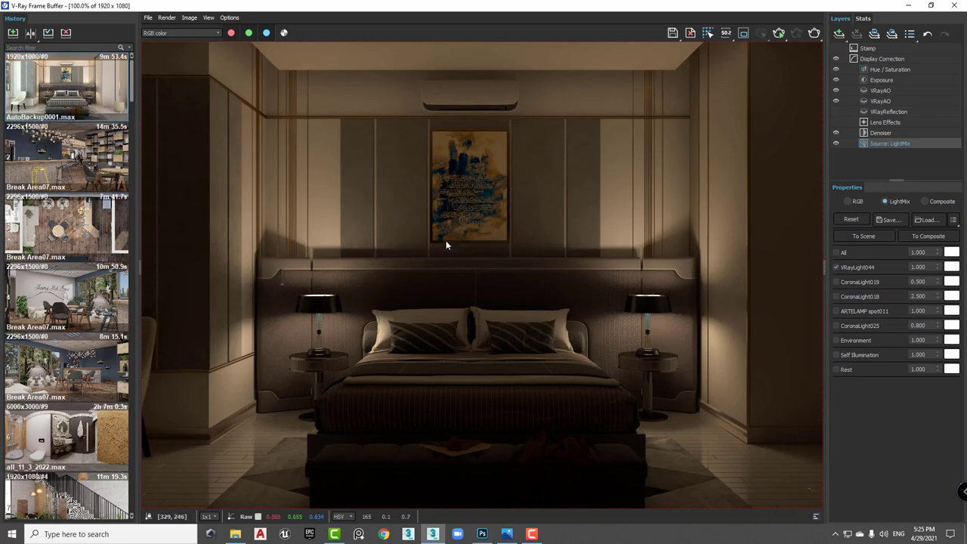
{"action": "left_click", "coordinate": [835, 267]}
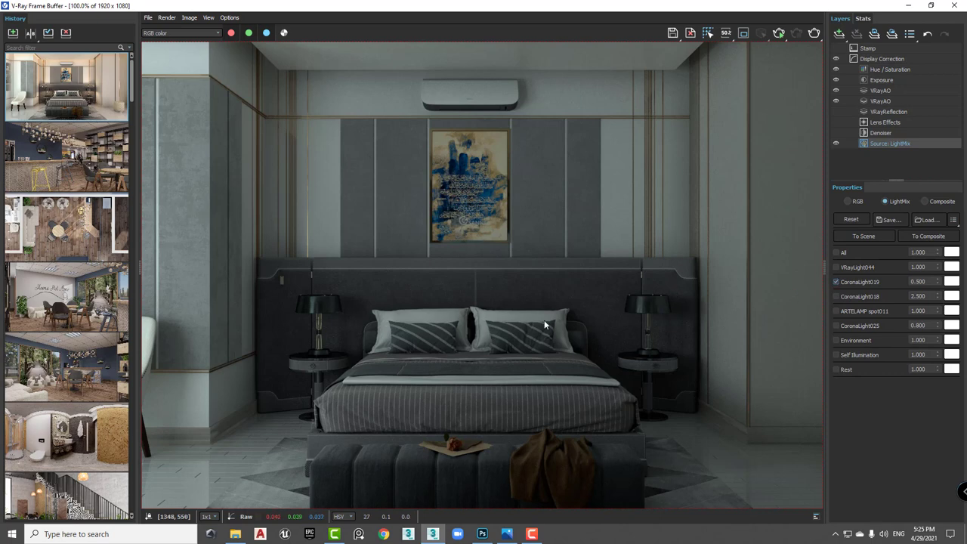
{"action": "scroll", "coordinate": [249, 366], "scroll_direction": "down", "scroll_amount": 2}
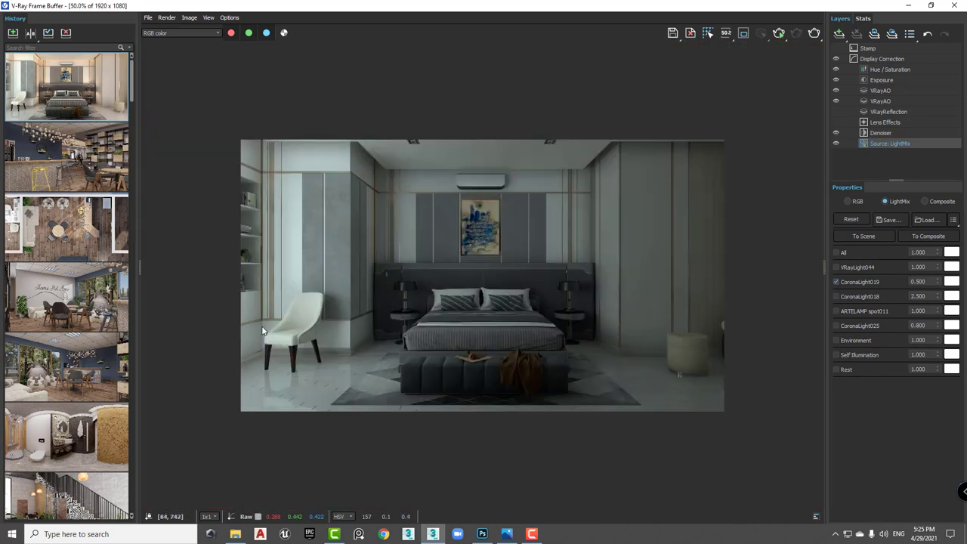
{"action": "scroll", "coordinate": [457, 323], "scroll_direction": "up", "scroll_amount": 2}
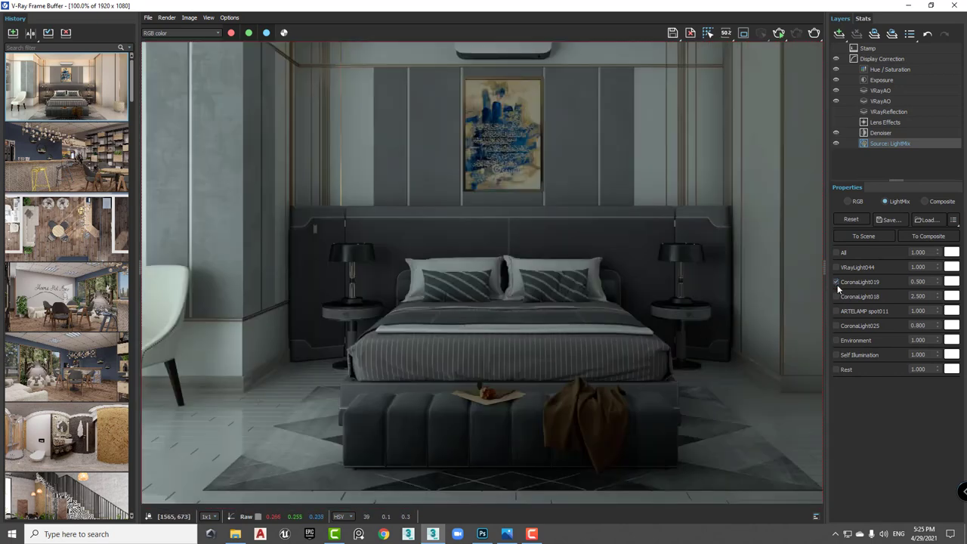
{"action": "left_click", "coordinate": [836, 310], "text": "alt"}
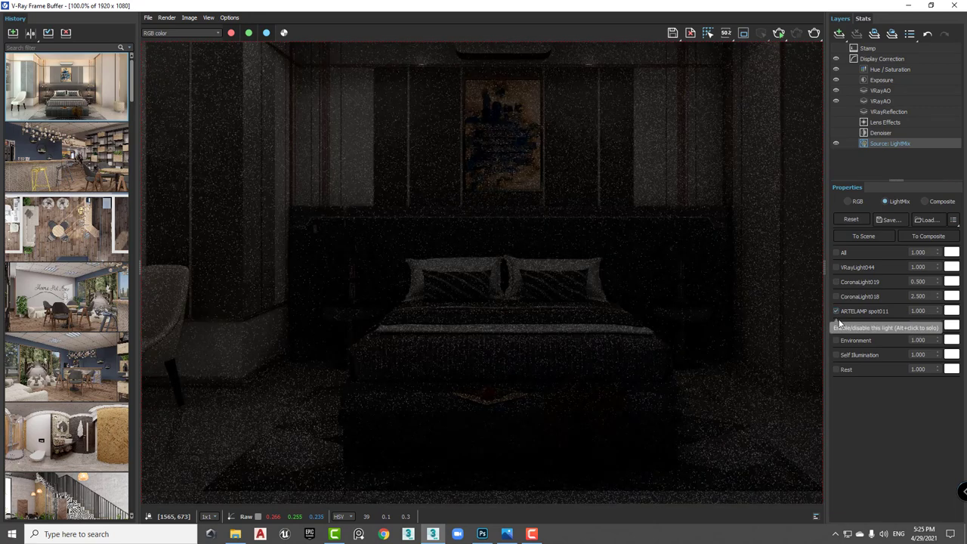
{"action": "left_click", "coordinate": [836, 296], "text": "alt"}
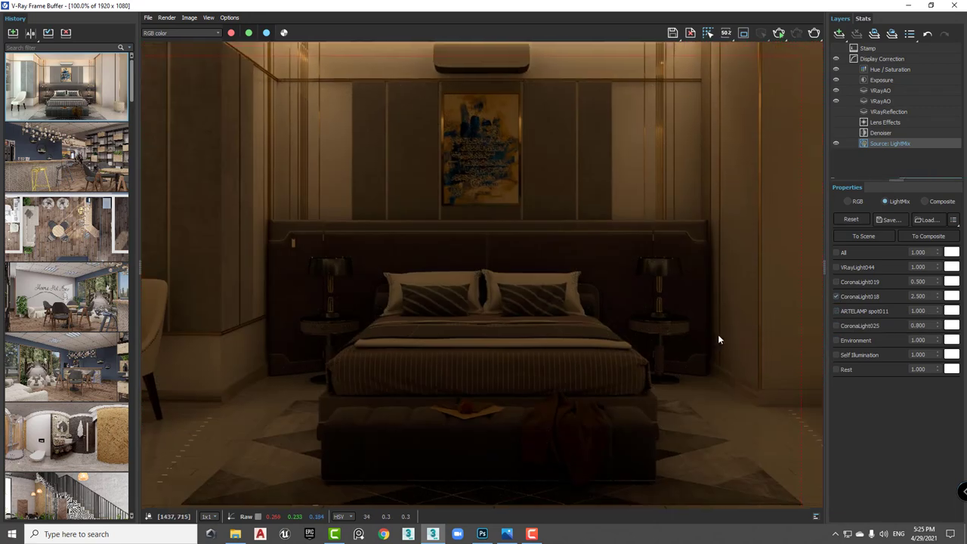
Leave only CoronaLight025 on, inspect the render, then switch to Photoshop.
{"action": "scroll", "coordinate": [659, 274], "scroll_direction": "down", "scroll_amount": 3}
{"action": "scroll", "coordinate": [391, 165], "scroll_direction": "up", "scroll_amount": 3}
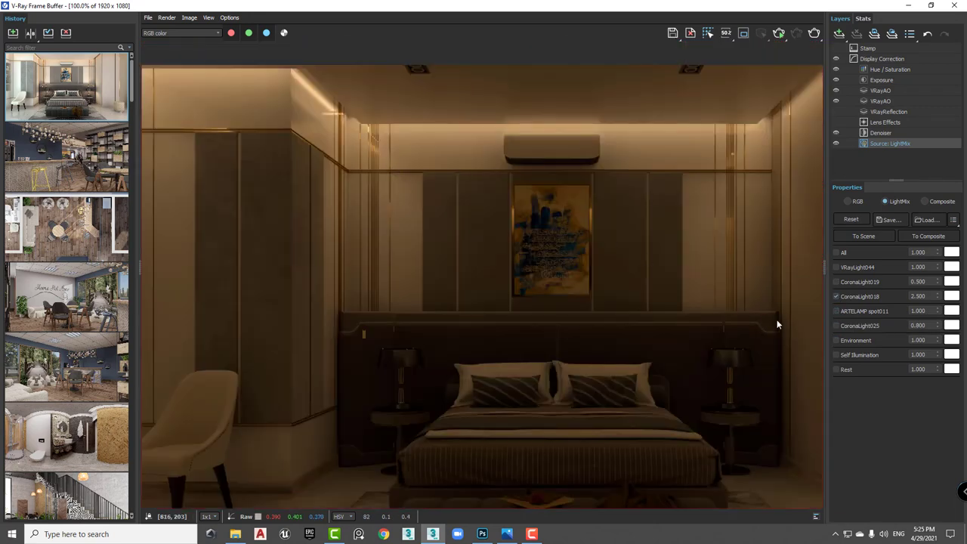
{"action": "left_click", "coordinate": [836, 326], "text": "alt"}
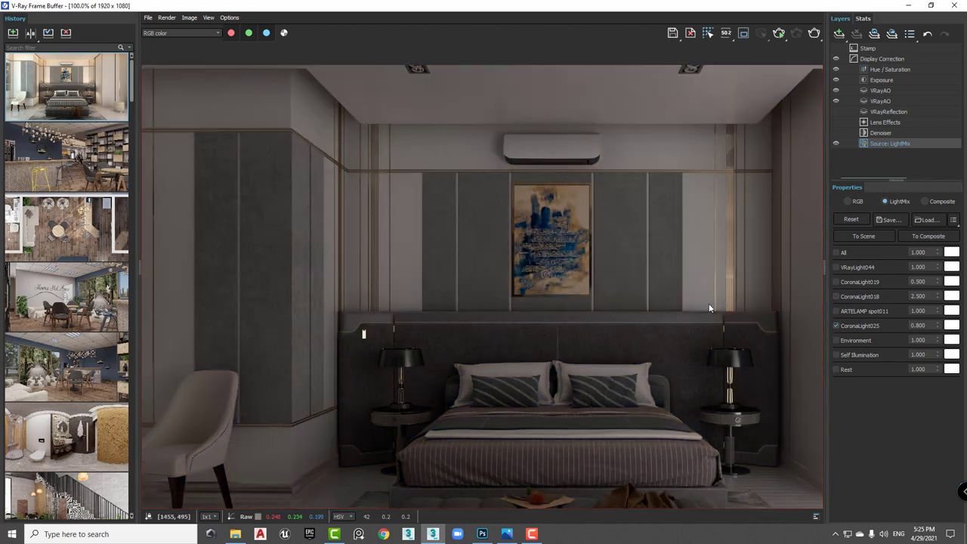
{"action": "left_click_drag", "start_coordinate": [709, 303], "coordinate": [633, 317]}
{"action": "scroll", "coordinate": [633, 317], "scroll_direction": "down", "scroll_amount": 2}
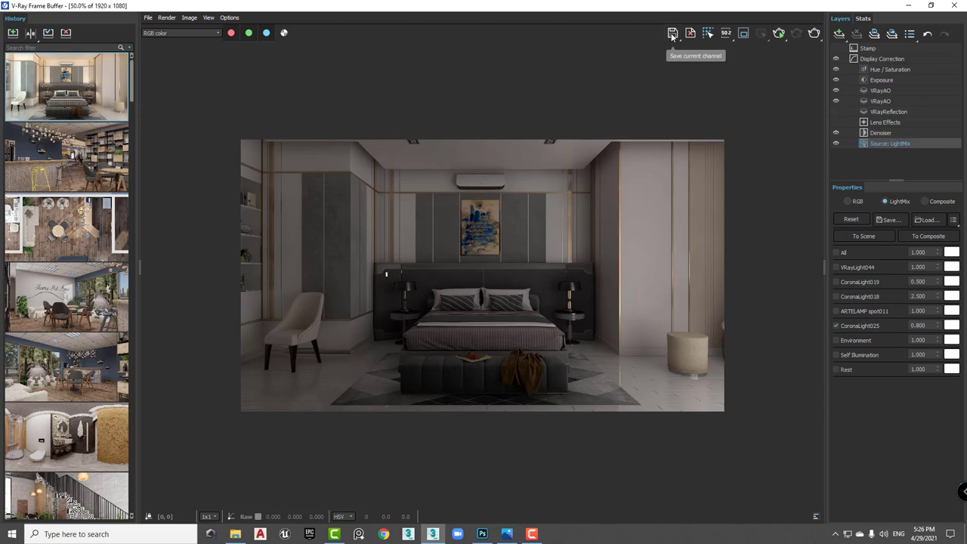
{"action": "scroll", "coordinate": [540, 331], "scroll_direction": "up", "scroll_amount": 1}
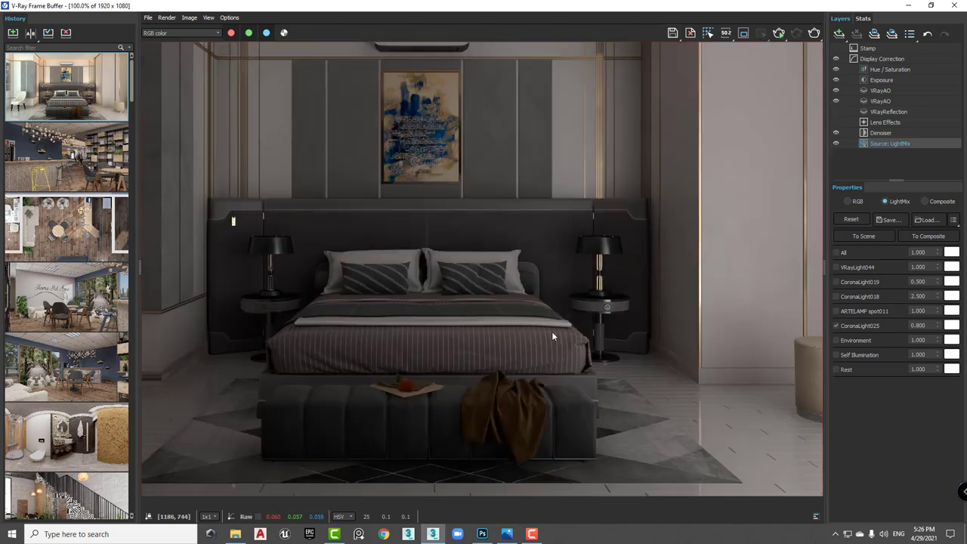
{"action": "left_click", "coordinate": [483, 536]}
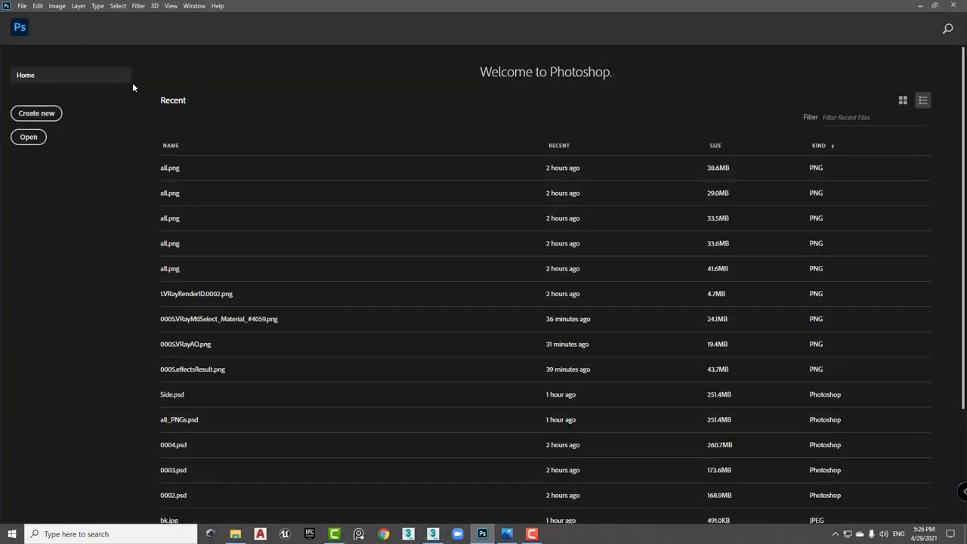
Preview the finished GIF in Photos, return to Photoshop, and open File > Scripts.
{"action": "left_click", "coordinate": [506, 533]}
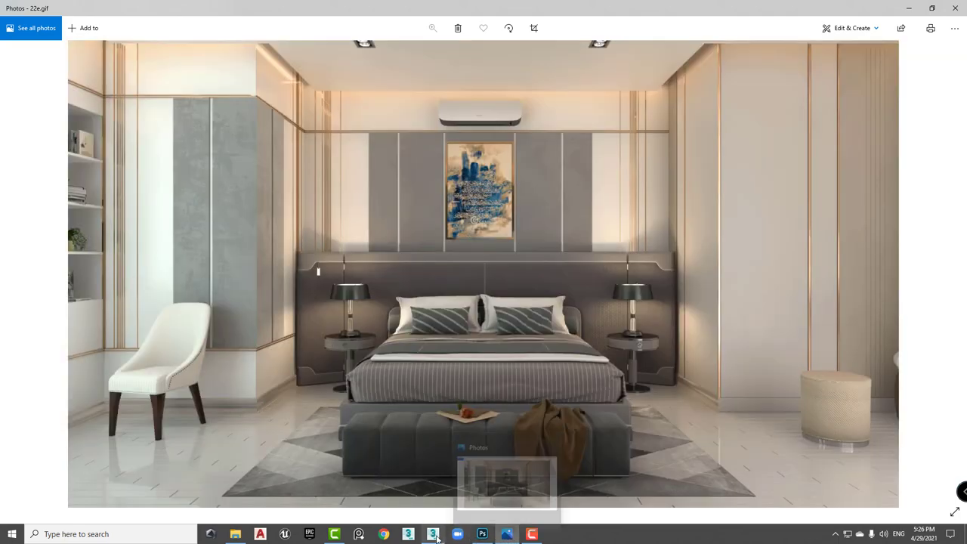
{"action": "left_click", "coordinate": [502, 537]}
{"action": "left_click", "coordinate": [483, 535]}
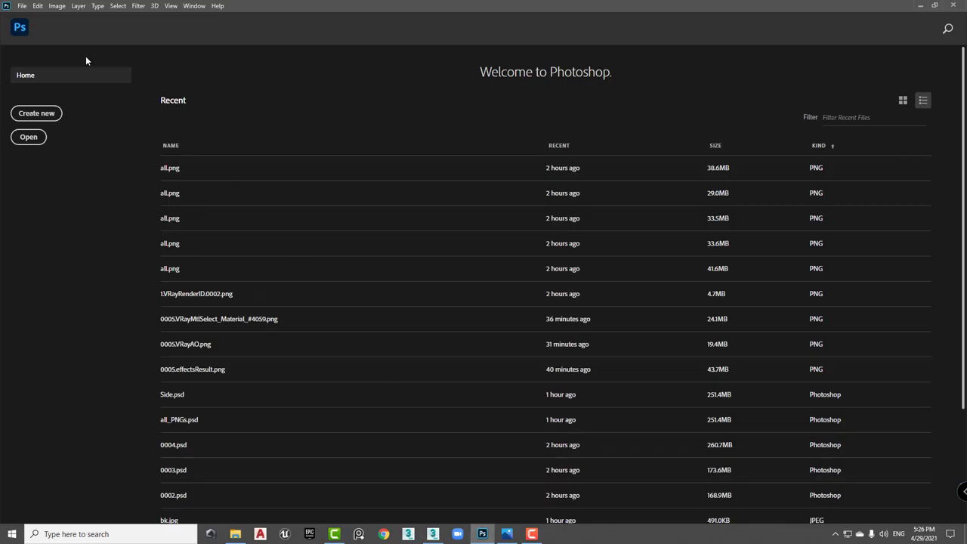
{"action": "left_click", "coordinate": [23, 6]}
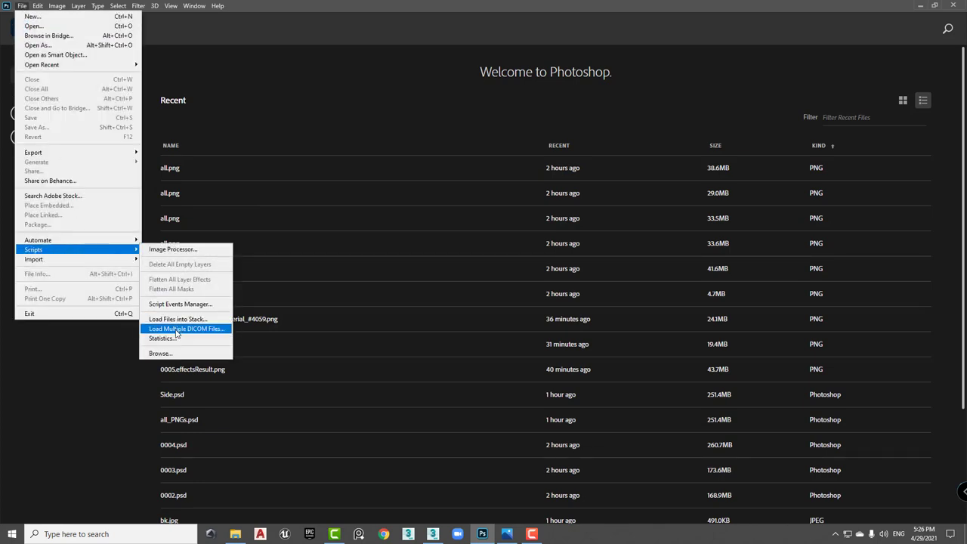
{"action": "mouse_move", "coordinate": [33, 249]}
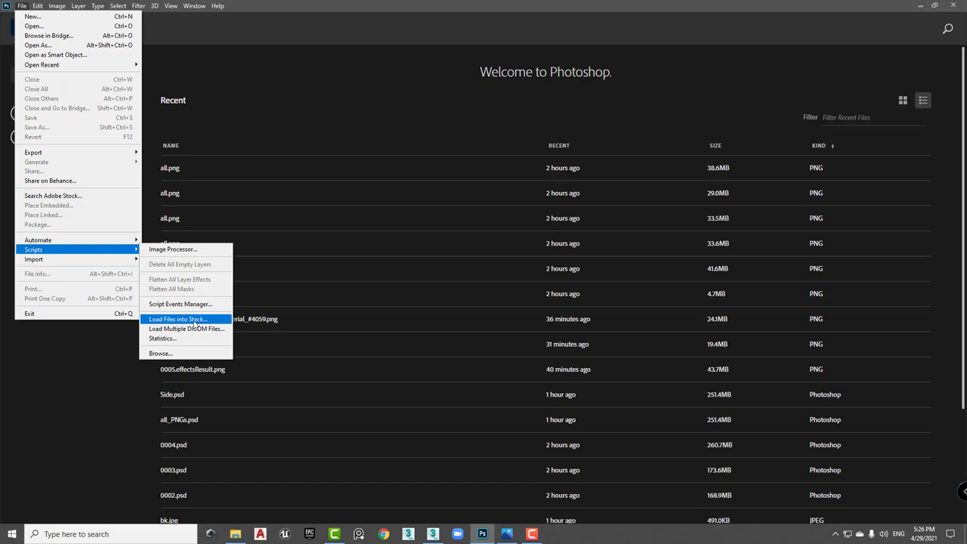
Load 1.jpg–5.jpg and bk.jpg from the new mix folder as a stack of layers.
{"action": "left_click", "coordinate": [196, 323]}
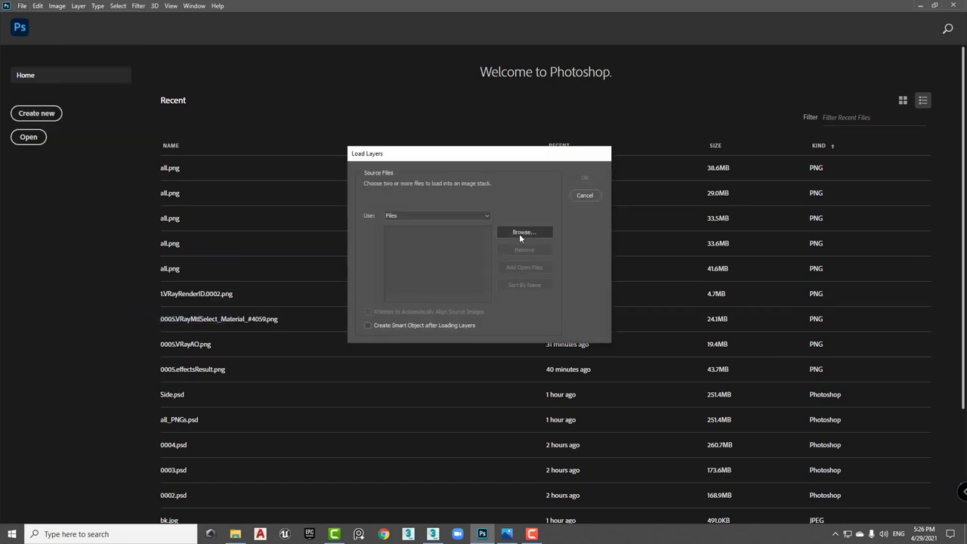
{"action": "left_click", "coordinate": [520, 235]}
{"action": "mouse_move", "coordinate": [544, 144]}
{"action": "left_mouse_down"}
{"action": "mouse_move", "coordinate": [441, 89]}
{"action": "mouse_move", "coordinate": [276, 75]}
{"action": "left_mouse_up"}
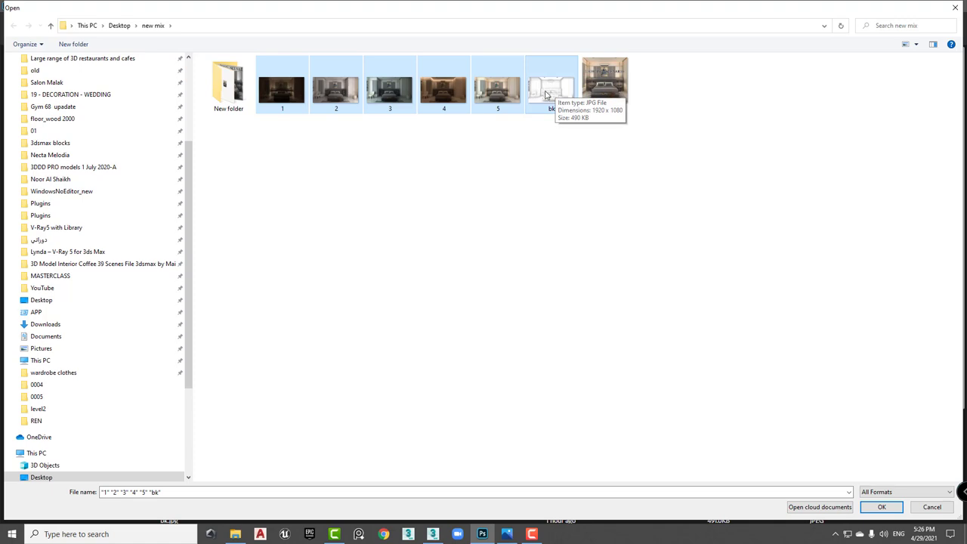
{"action": "left_click", "coordinate": [876, 506]}
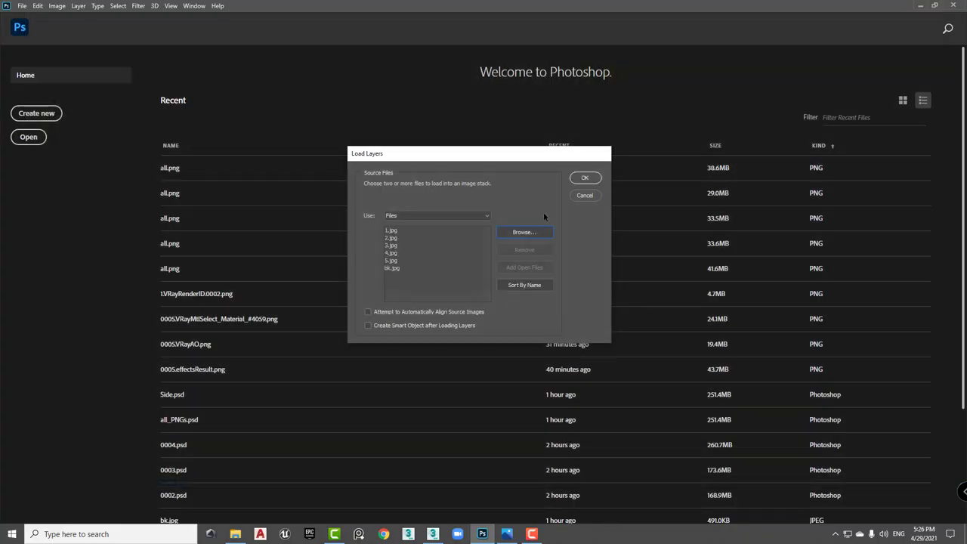
{"action": "left_click", "coordinate": [586, 180]}
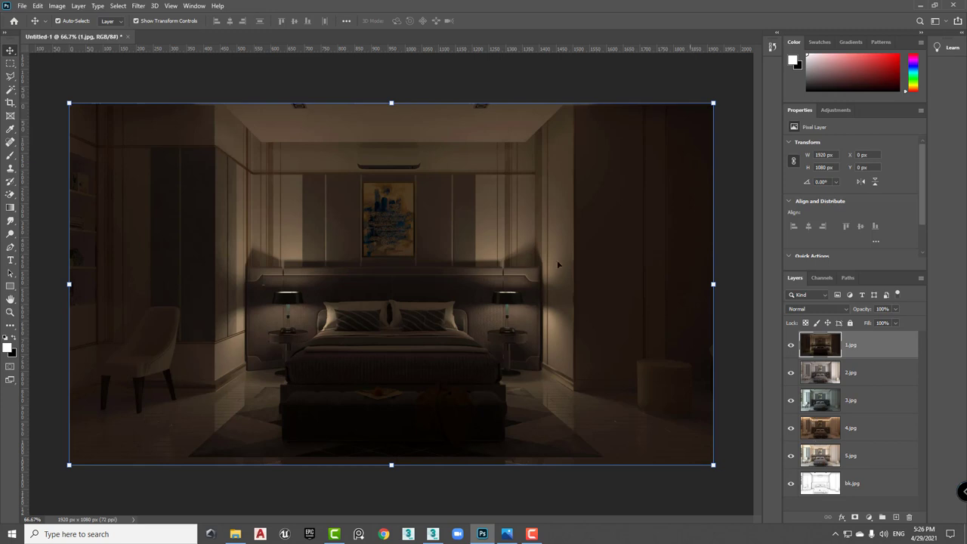
Show the Timeline panel from the Window menu and create a video timeline.
{"action": "left_click", "coordinate": [189, 6]}
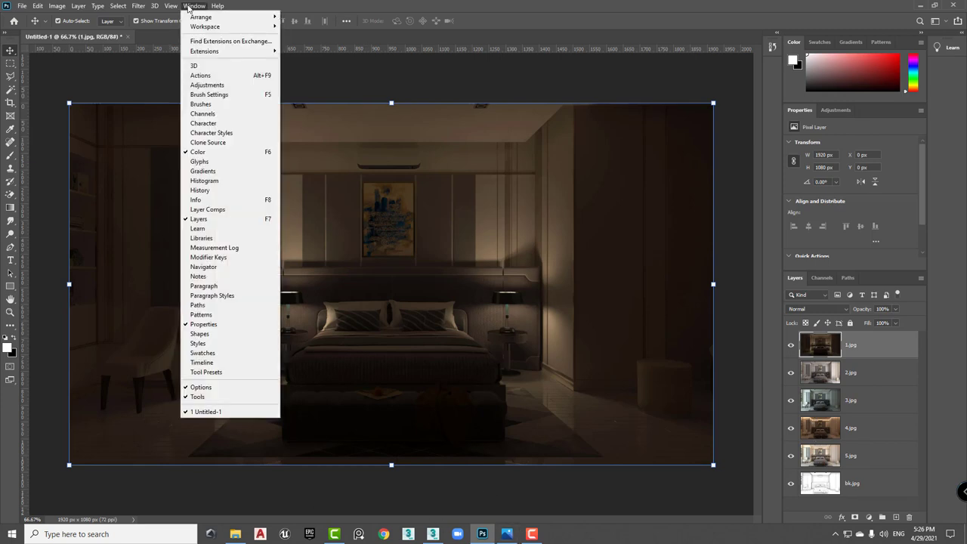
{"action": "left_click", "coordinate": [218, 364]}
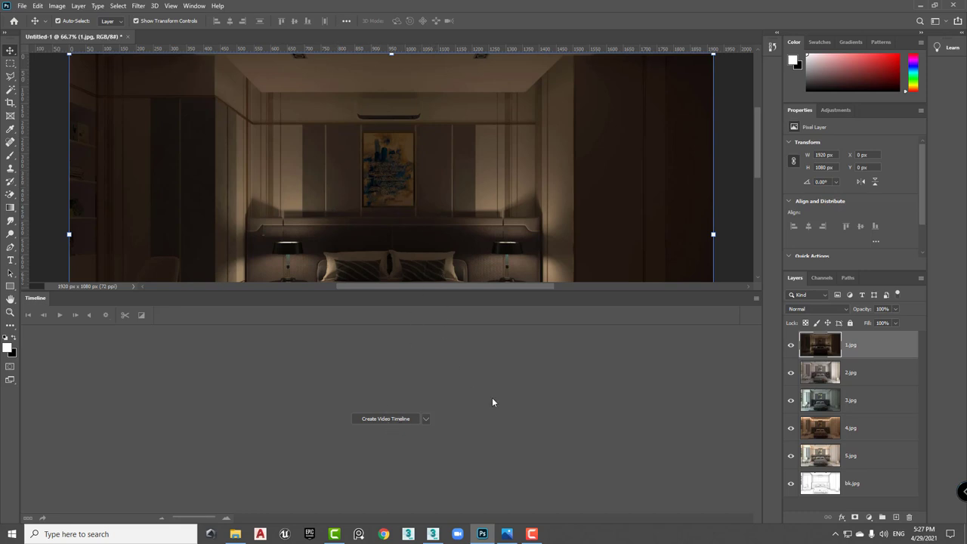
{"action": "left_click", "coordinate": [400, 419]}
Make frames from the layer clips and convert the timeline to frame animation.
{"action": "left_click", "coordinate": [757, 299]}
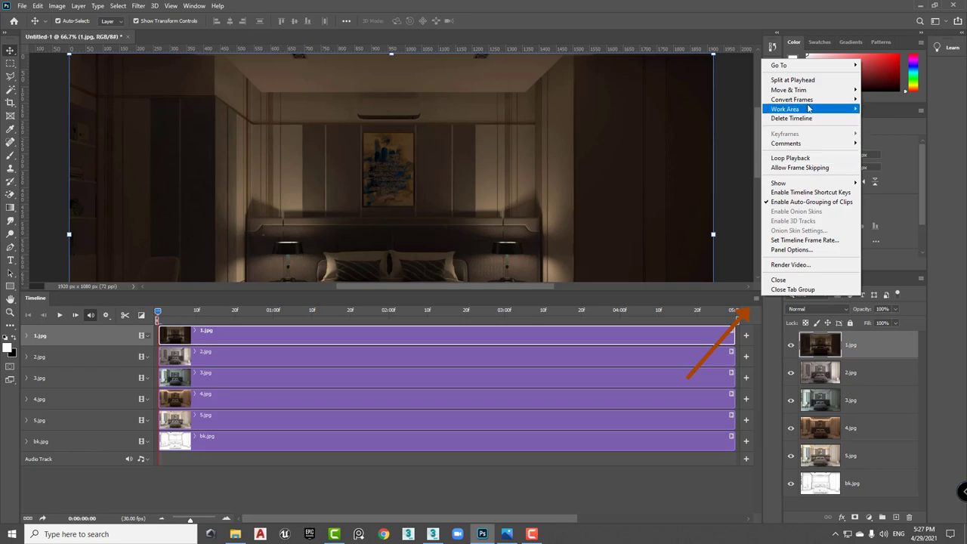
{"action": "mouse_move", "coordinate": [791, 99]}
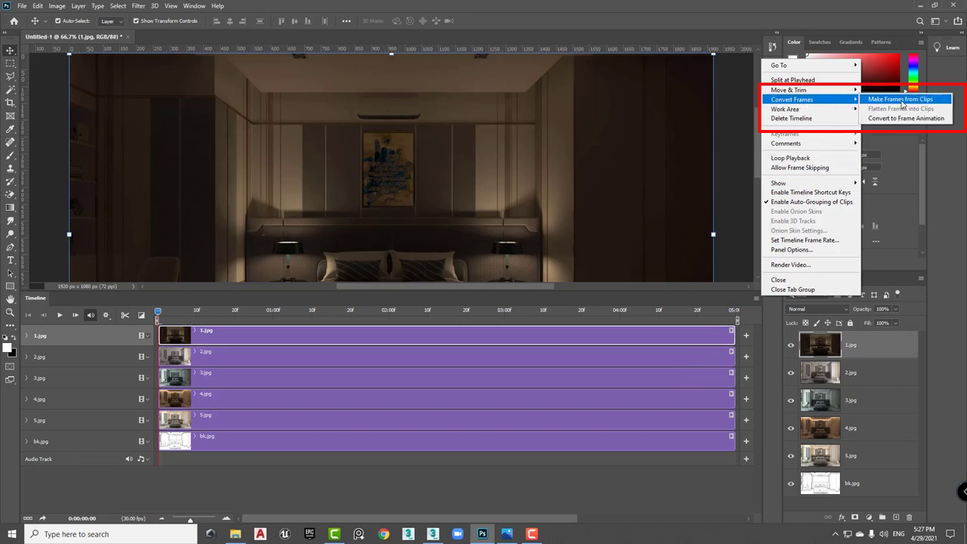
{"action": "left_click", "coordinate": [901, 104]}
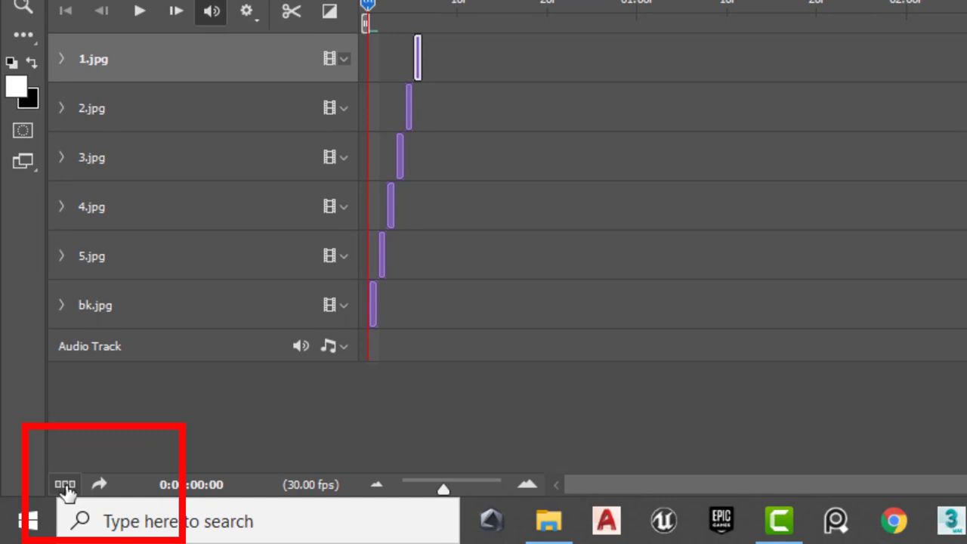
{"action": "left_click", "coordinate": [65, 486]}
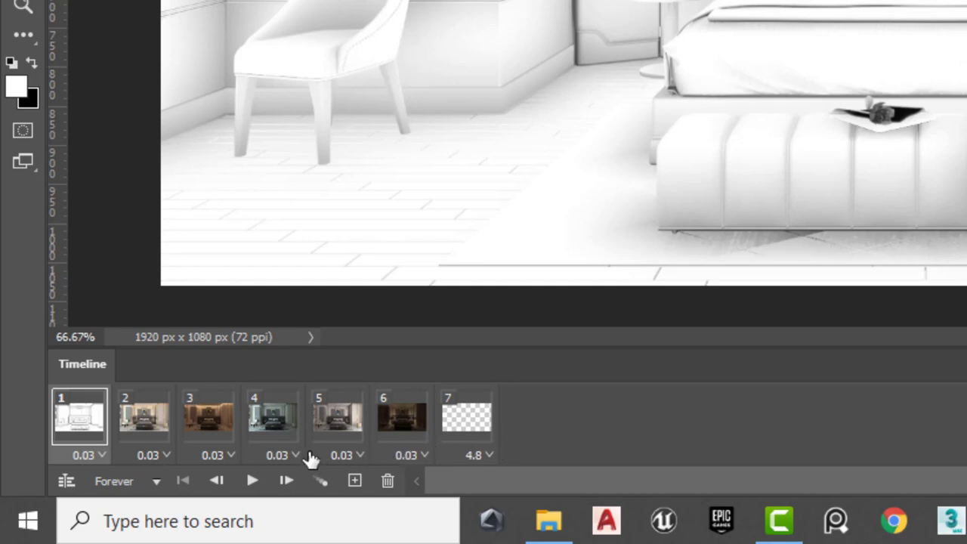
Set all seven frames to a 0.5-second delay and play the animation.
{"action": "left_click", "coordinate": [464, 420]}
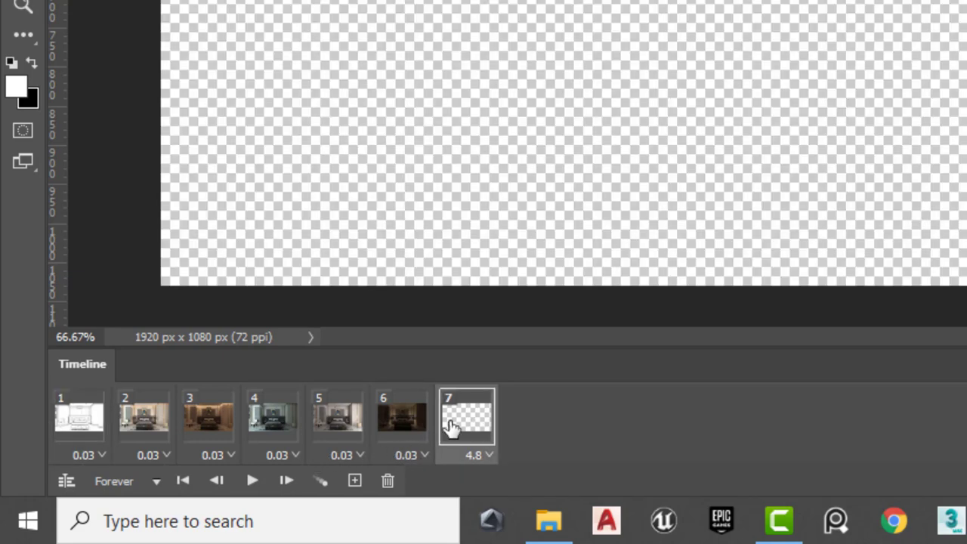
{"action": "left_click", "coordinate": [67, 424], "text": "shift"}
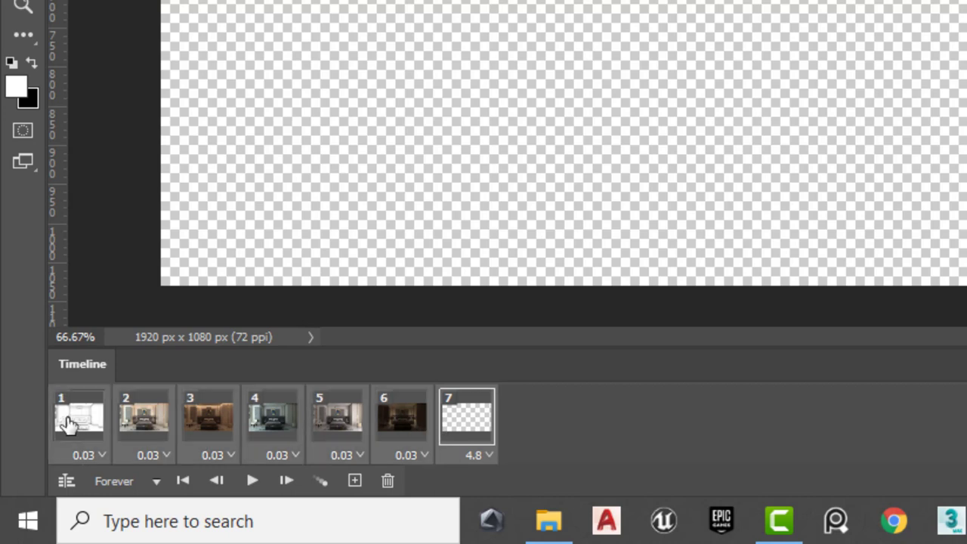
{"action": "left_click", "coordinate": [484, 455]}
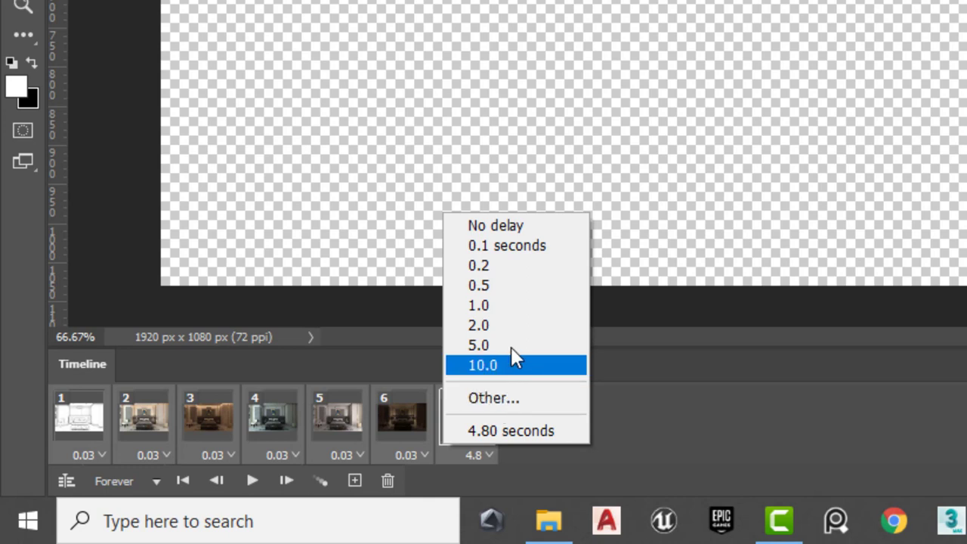
{"action": "left_click", "coordinate": [496, 287]}
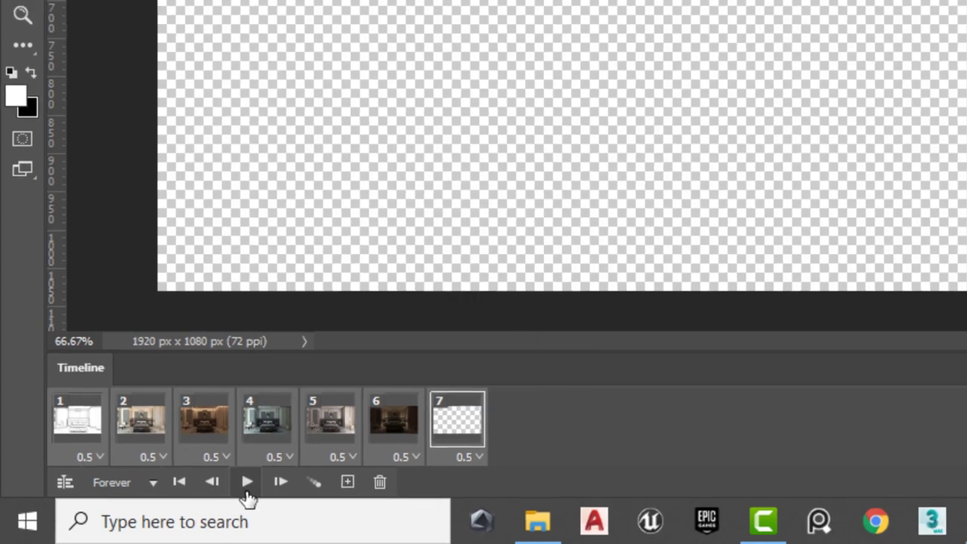
{"action": "left_click", "coordinate": [247, 483]}
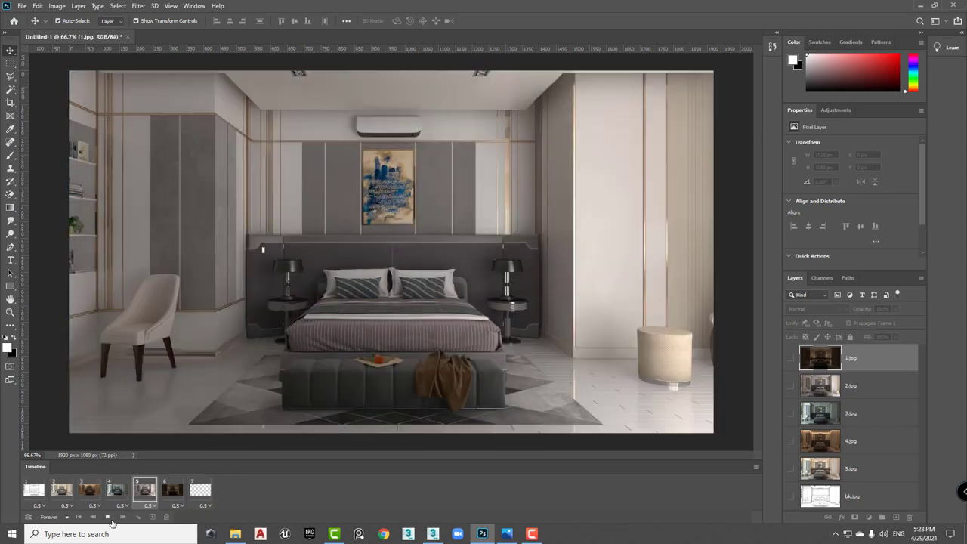
Stop playback and delete the blank seventh frame, leaving six frames.
{"action": "left_click", "coordinate": [107, 517]}
{"action": "left_click", "coordinate": [195, 491]}
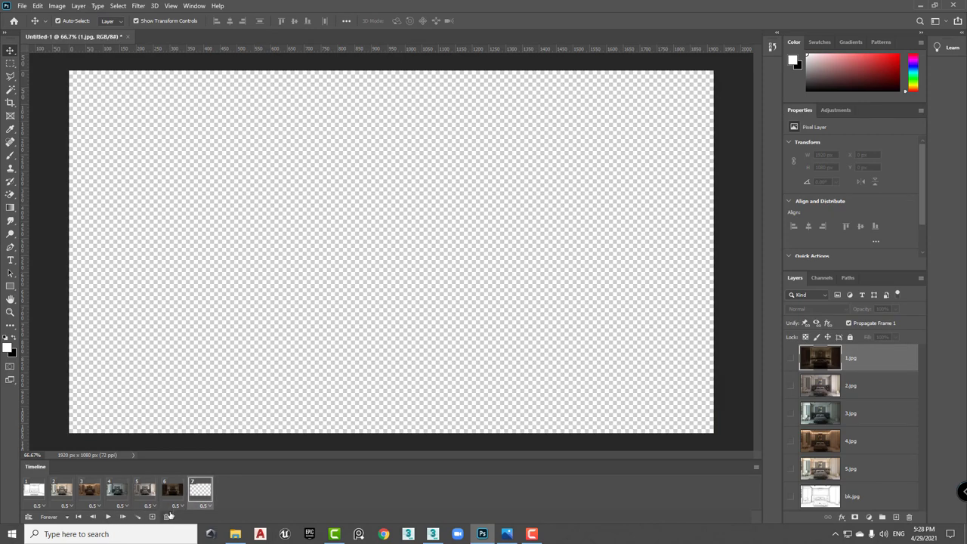
{"action": "left_click", "coordinate": [166, 516]}
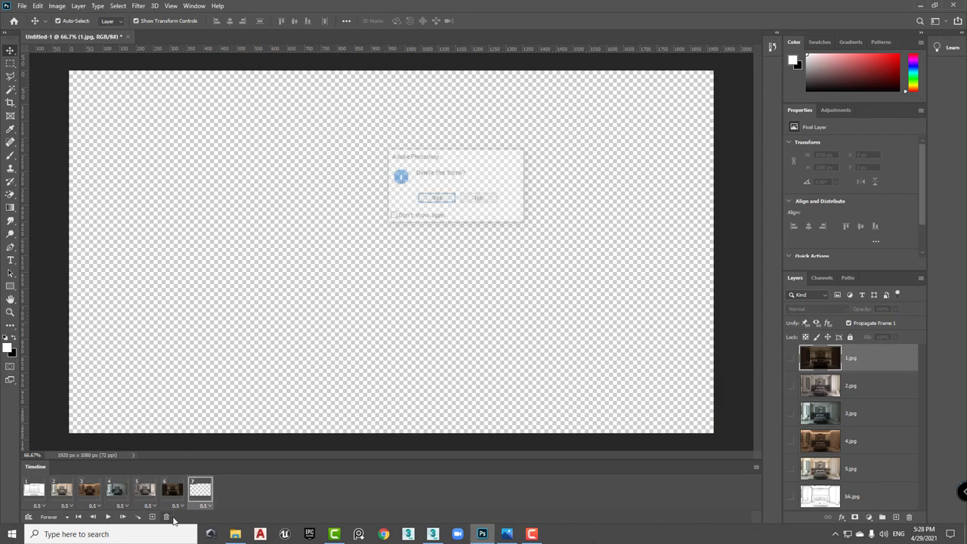
{"action": "left_click", "coordinate": [437, 199]}
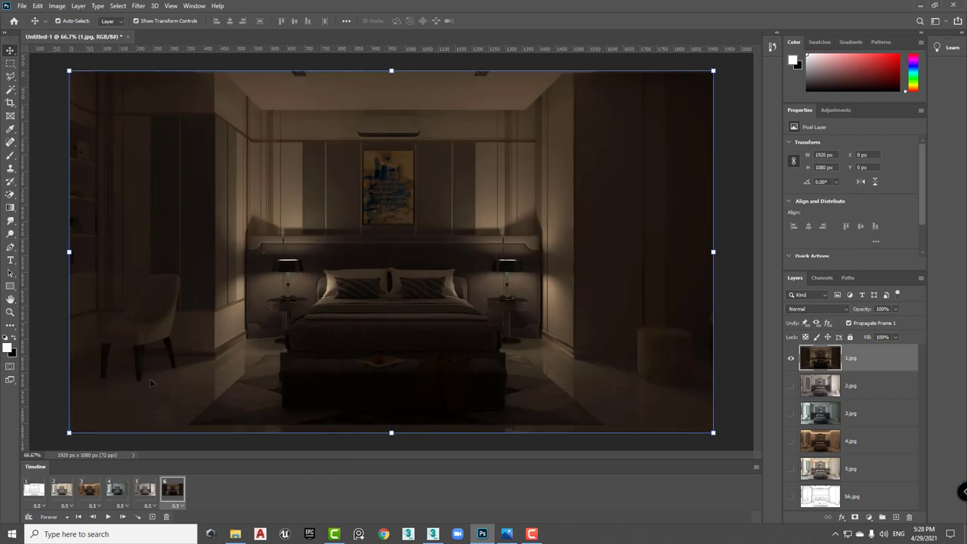
{"action": "left_click", "coordinate": [22, 6]}
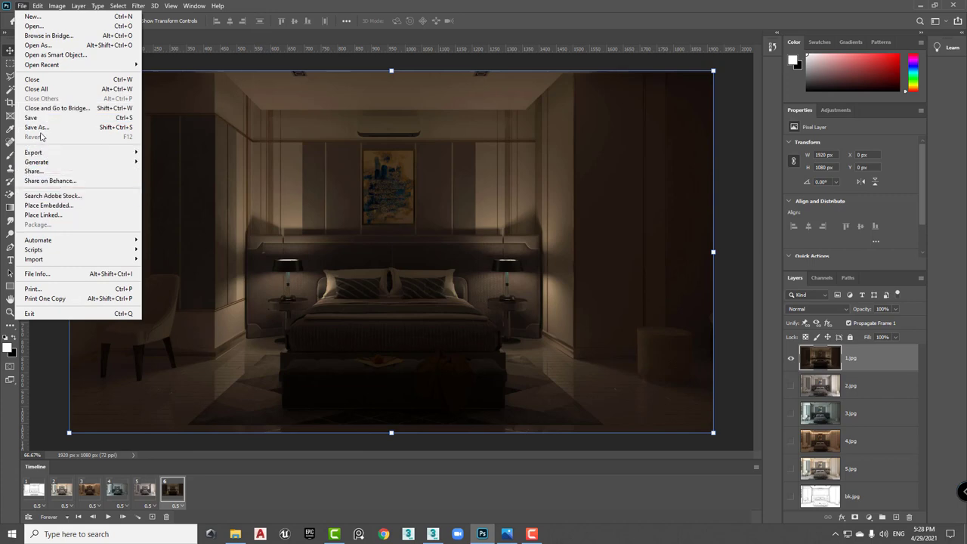
{"action": "mouse_move", "coordinate": [34, 152]}
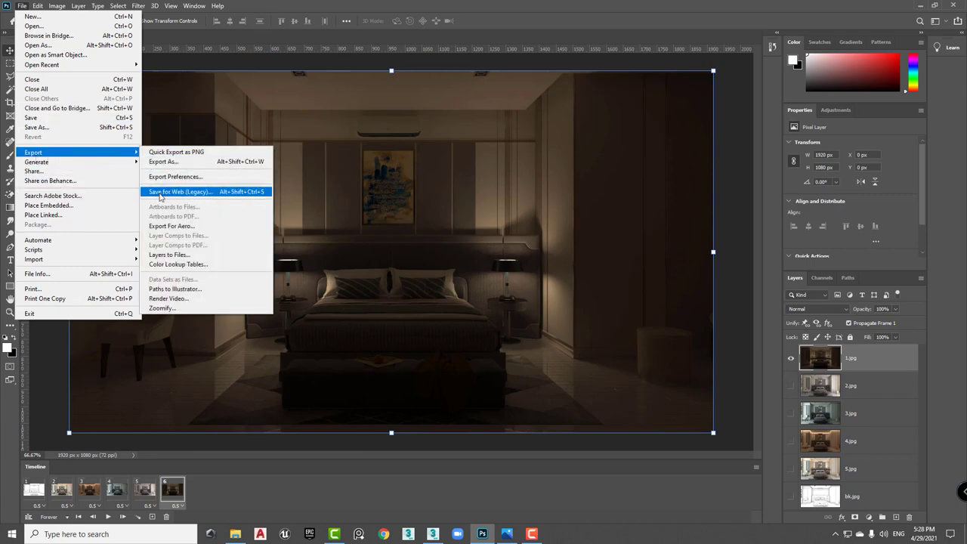
Open Save for Web (Legacy) as GIF with 256 colours and 100% dither.
{"action": "left_click", "coordinate": [171, 195]}
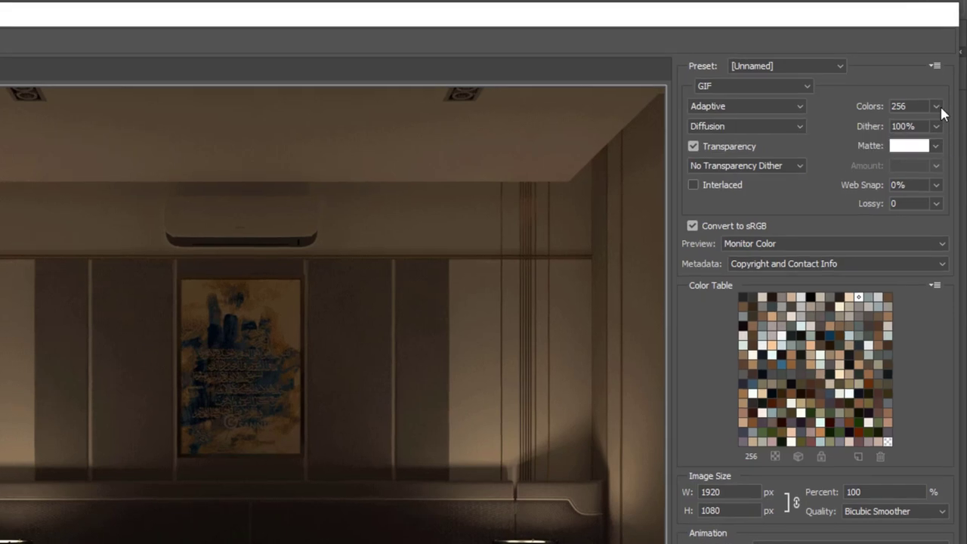
{"action": "left_click", "coordinate": [940, 109]}
{"action": "left_click", "coordinate": [941, 109]}
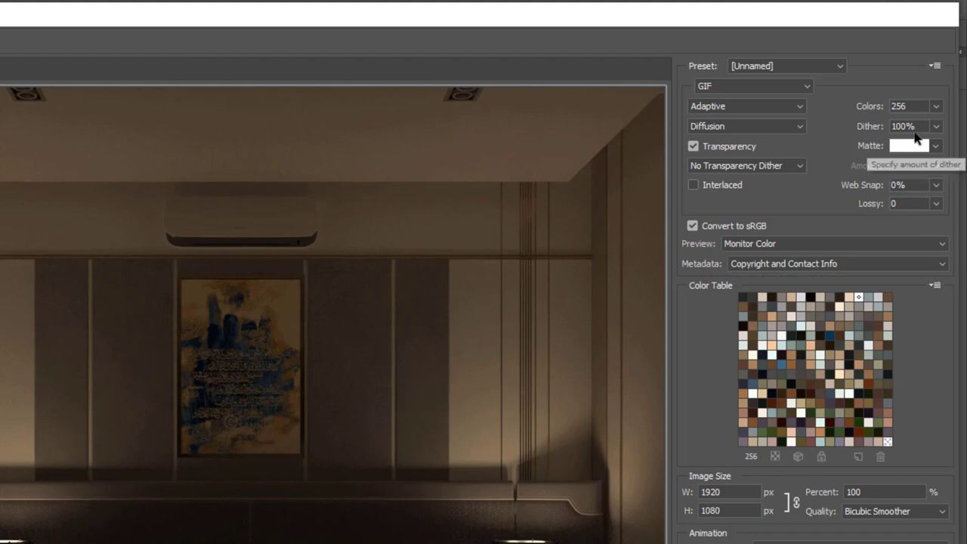
{"action": "left_click_drag", "start_coordinate": [920, 126], "coordinate": [873, 135]}
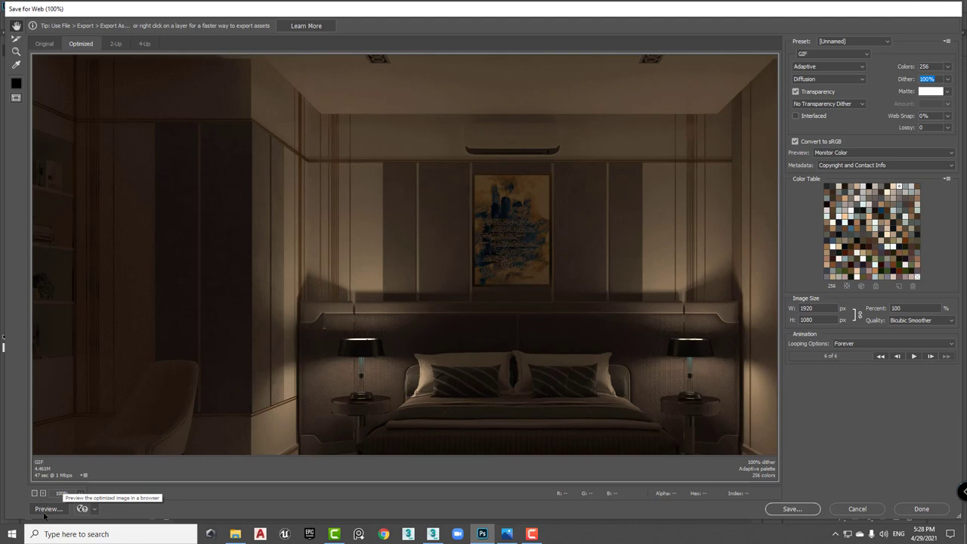
{"action": "left_click", "coordinate": [45, 511]}
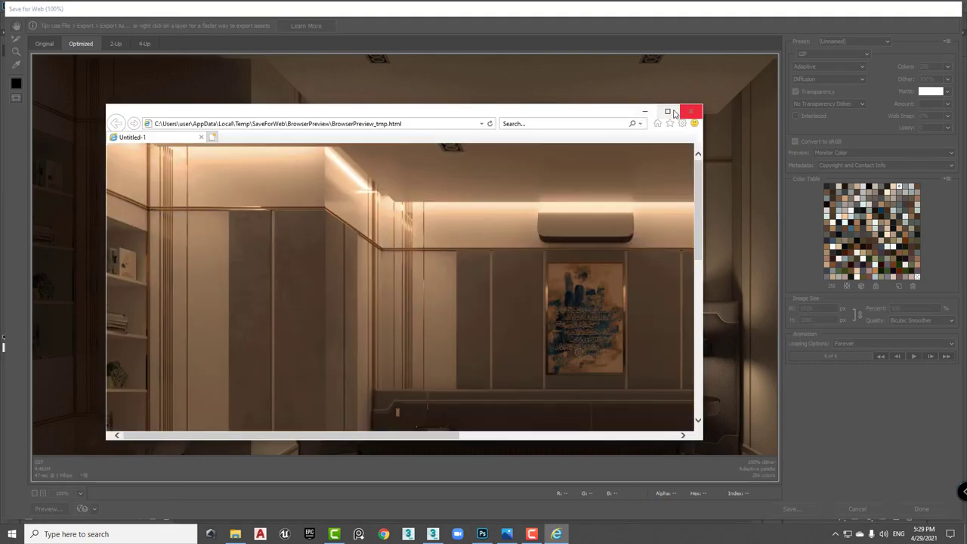
{"action": "left_click", "coordinate": [667, 111]}
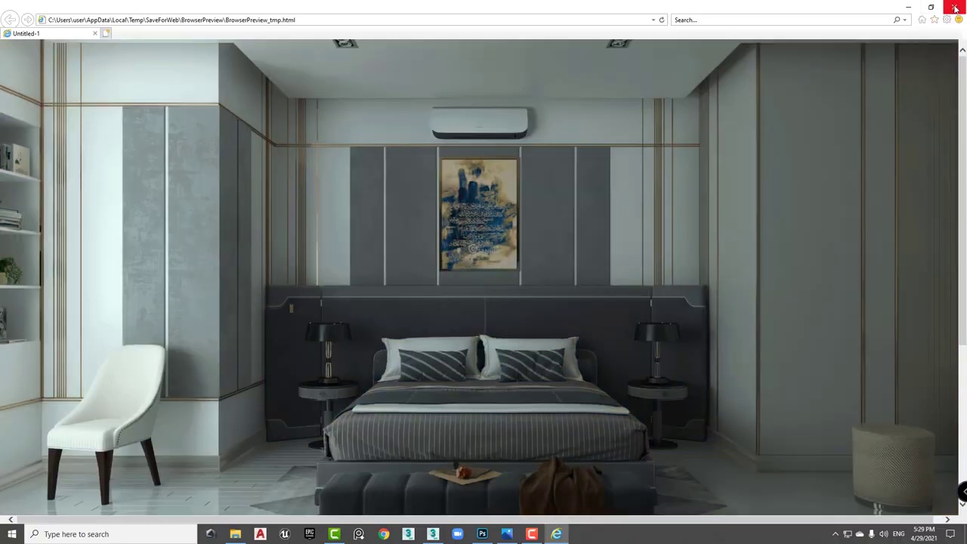
{"action": "left_click", "coordinate": [955, 8]}
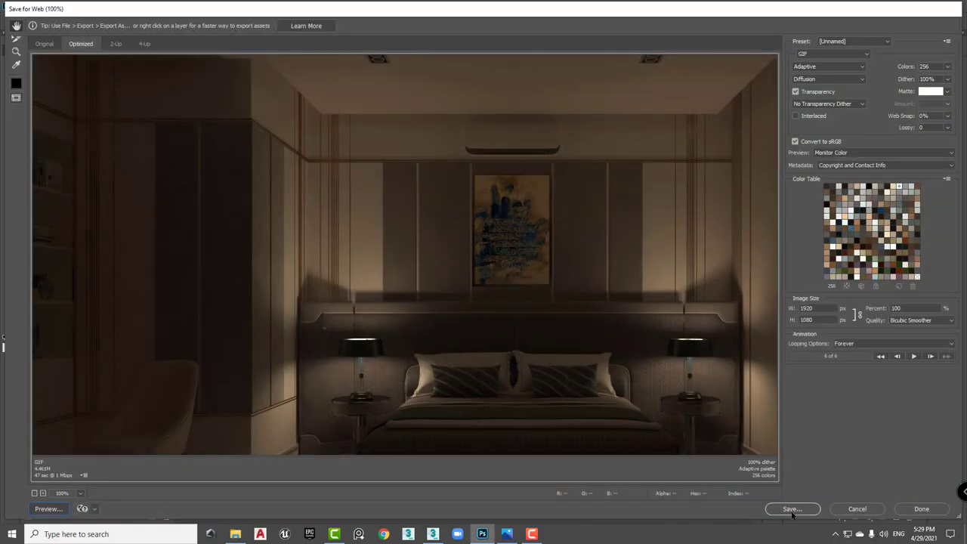